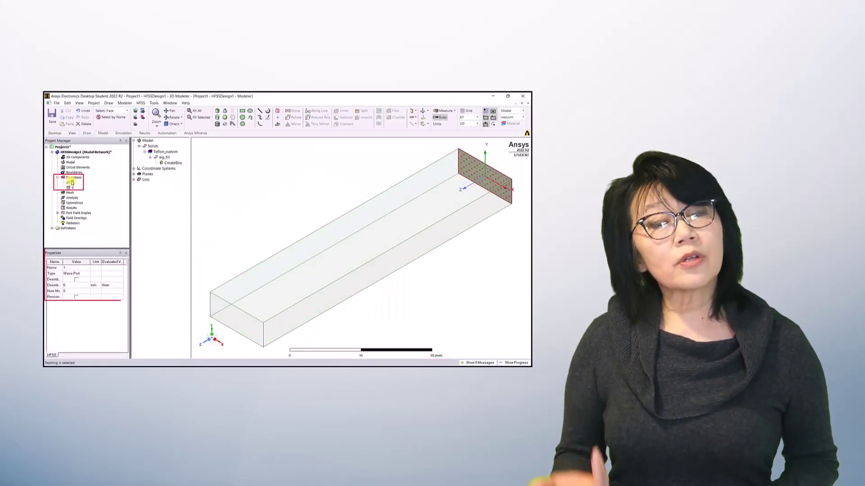
Step: Inspect the second wave port of the finished waveguide example
left_click(71, 187)
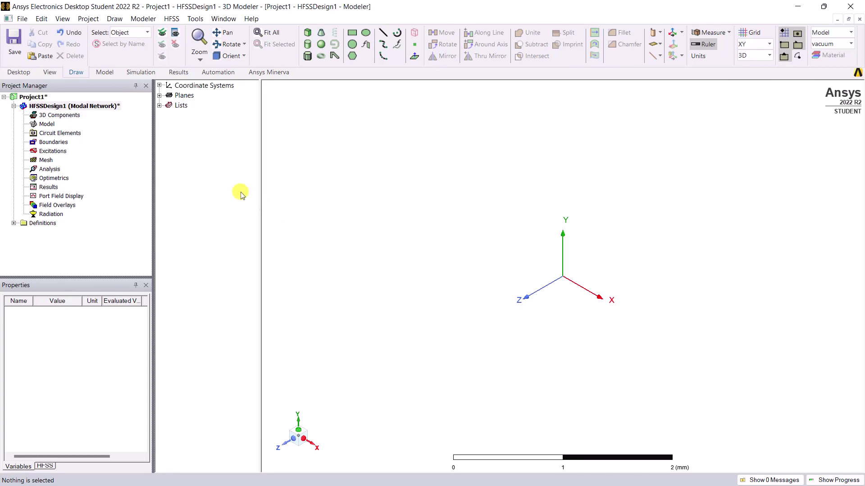
Step: In HFSSDesign1, draw vacuum cylinder Cylinder1 from the origin with a radius and a height
double_click(121, 109)
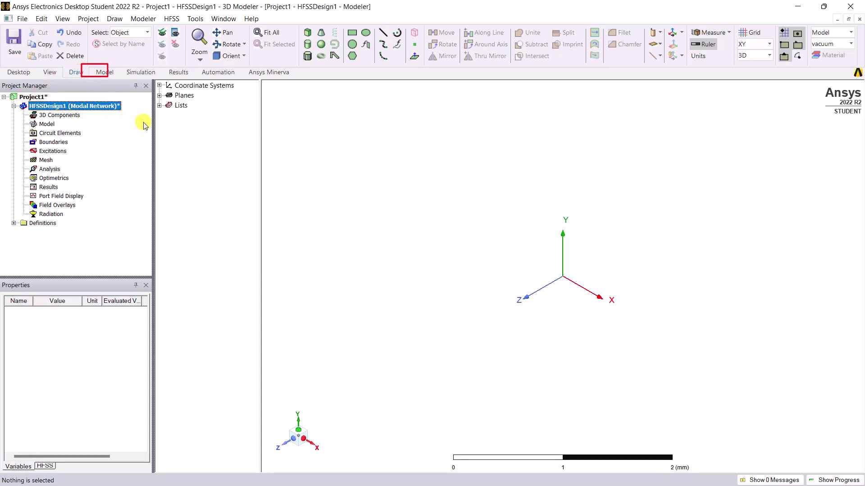
left_click(308, 45)
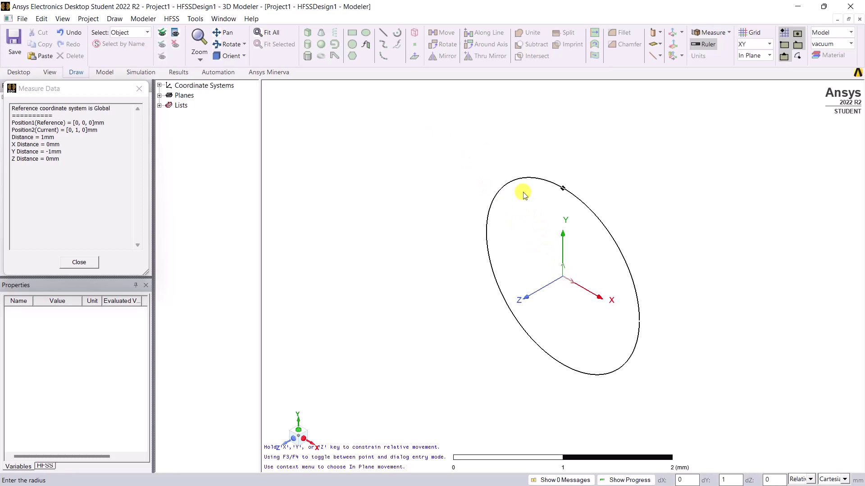
left_click(523, 192)
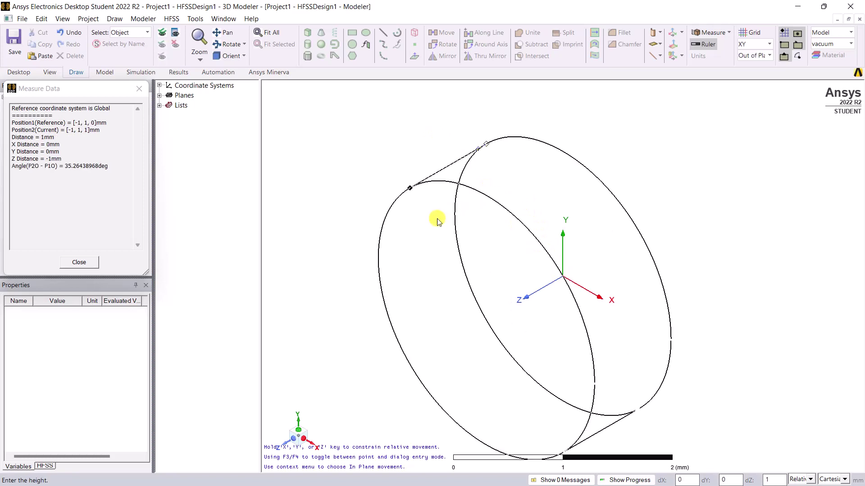
left_click(334, 268)
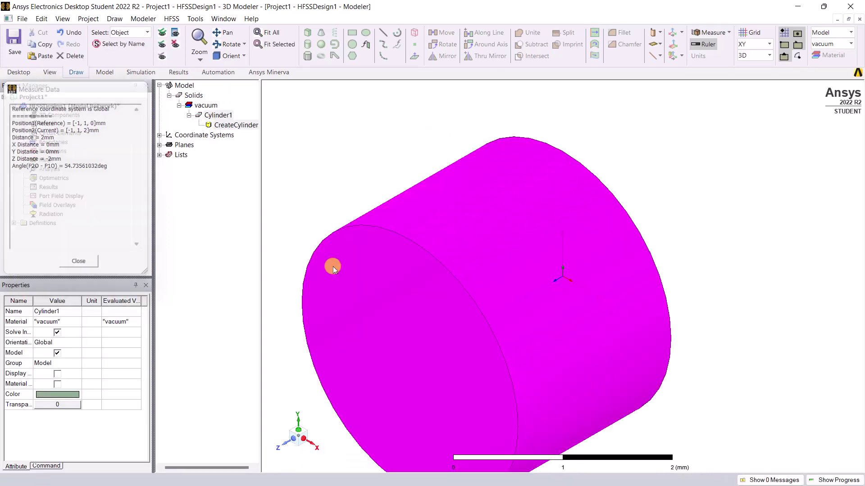
left_click(323, 213)
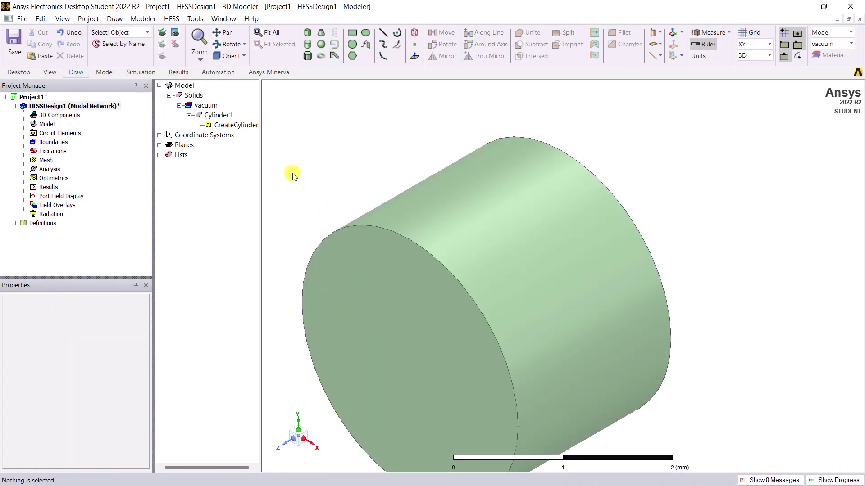
left_click(234, 116)
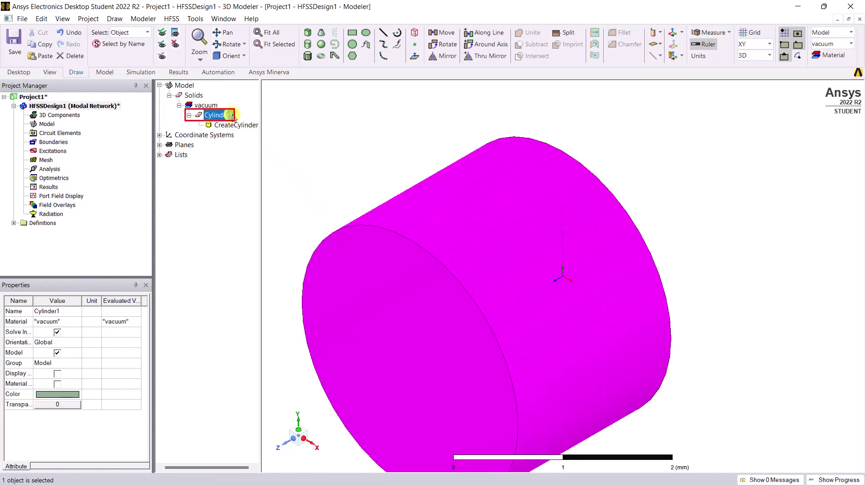
left_click(220, 108)
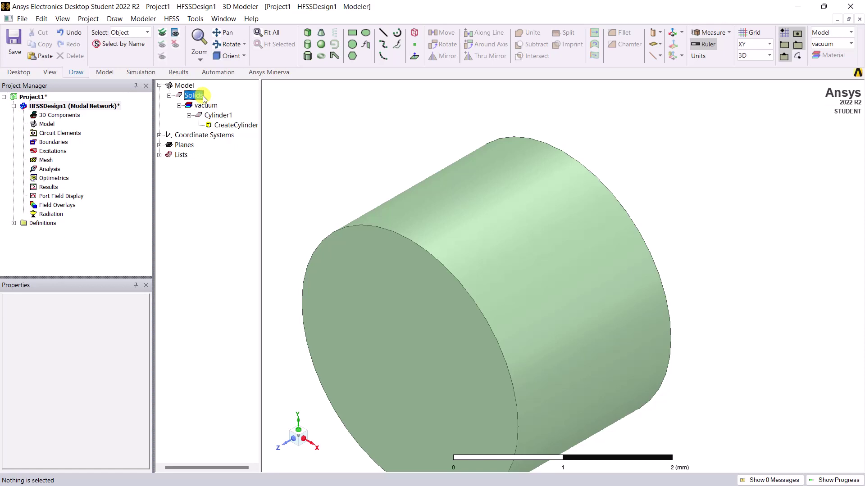
Step: Set the cylinder's radius to a new variable a of 5 mm
double_click(245, 126)
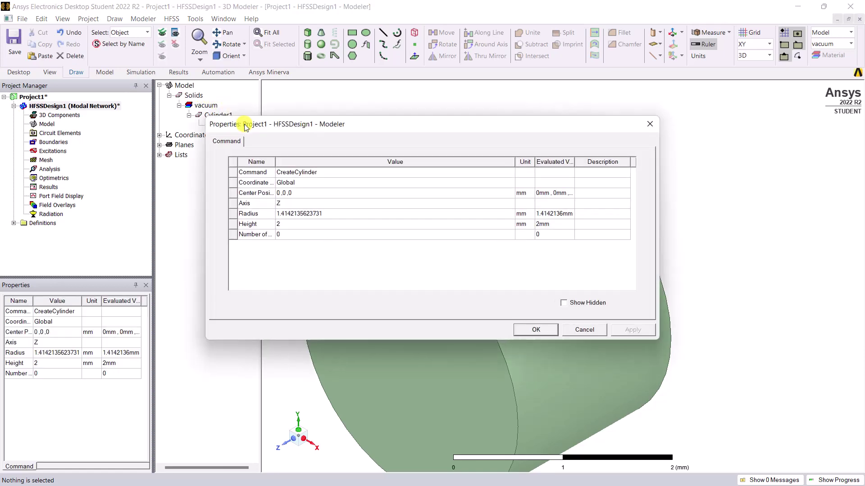
left_click(329, 213)
type("a")
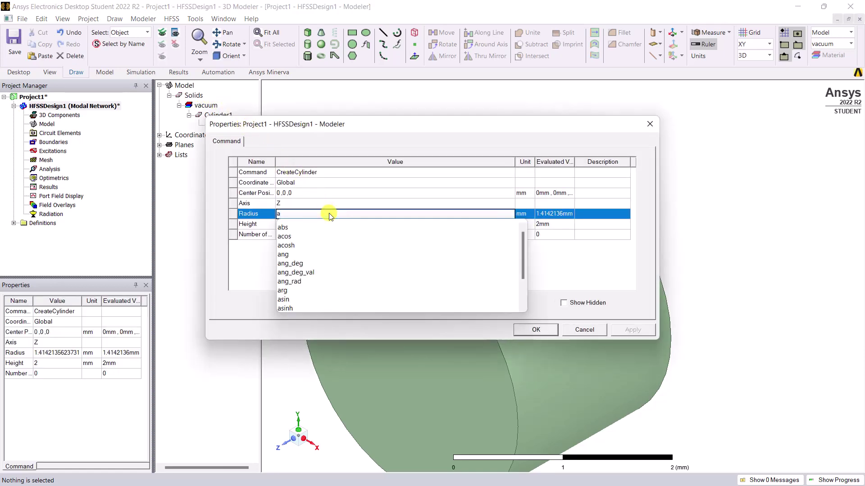
key("Return")
type("5")
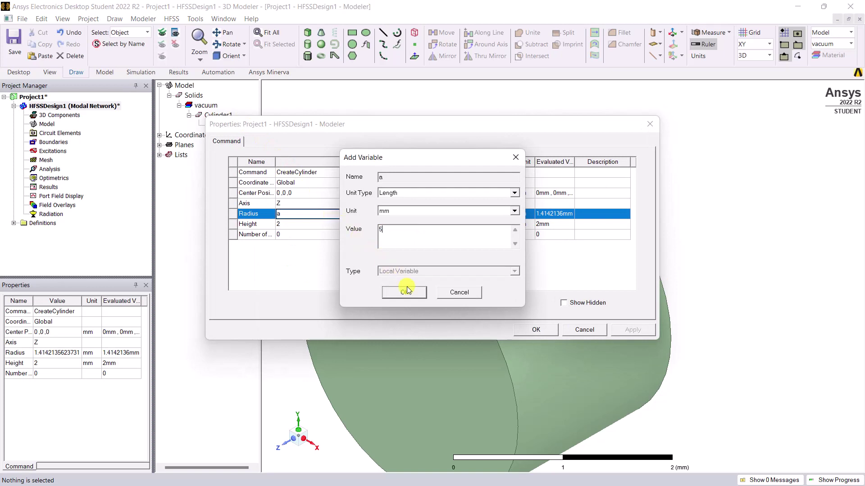
left_click(404, 292)
Step: Set the cylinder's height to a new variable length of 30 mm and fit the view
left_click(322, 225)
type("length")
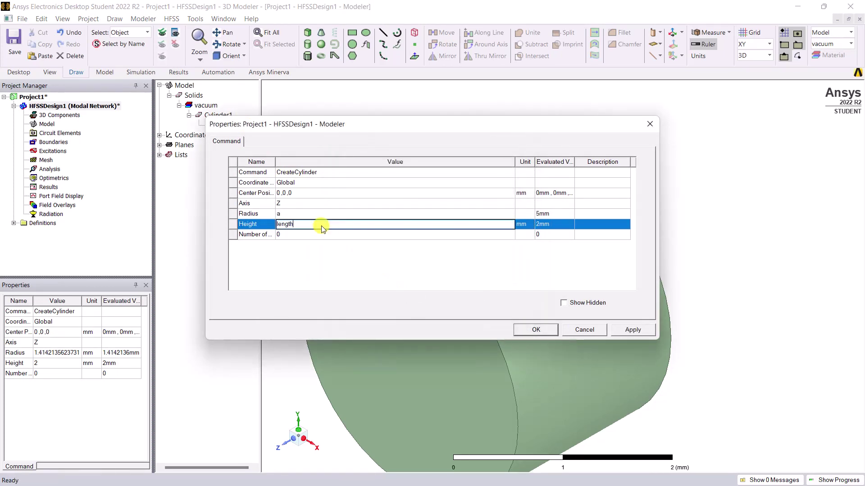
key("Return")
type("30")
left_click(415, 292)
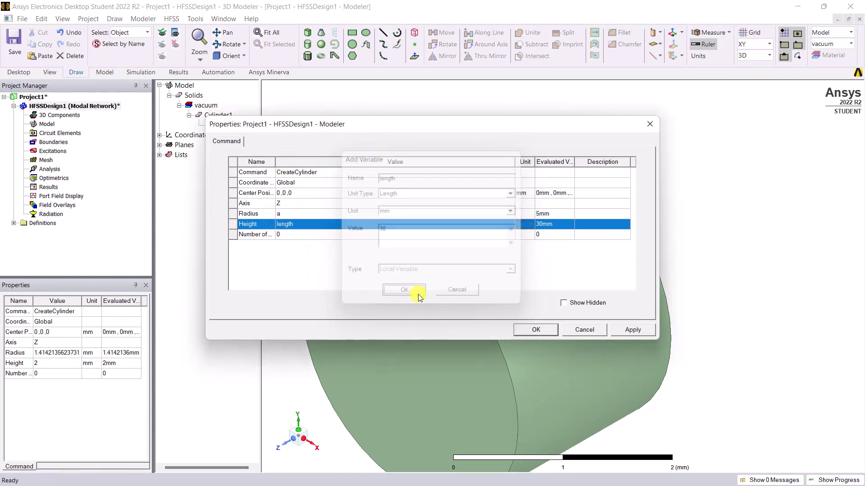
left_click(536, 331)
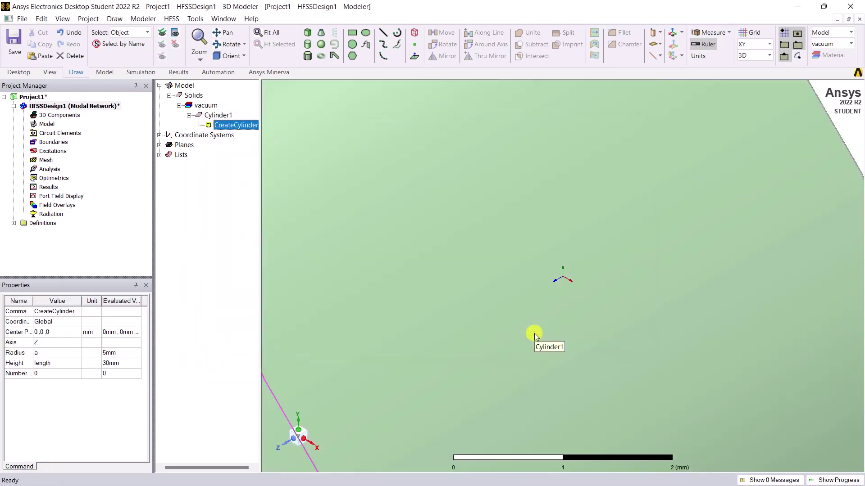
key("ctrl+d")
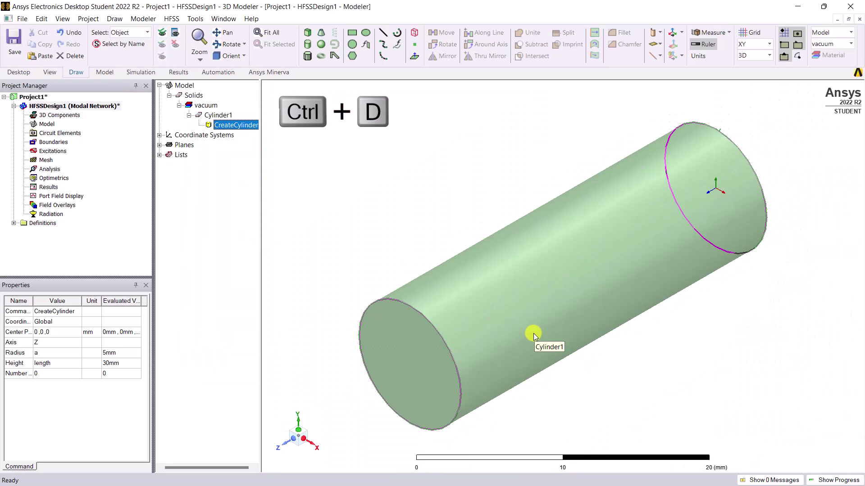
left_click(426, 257)
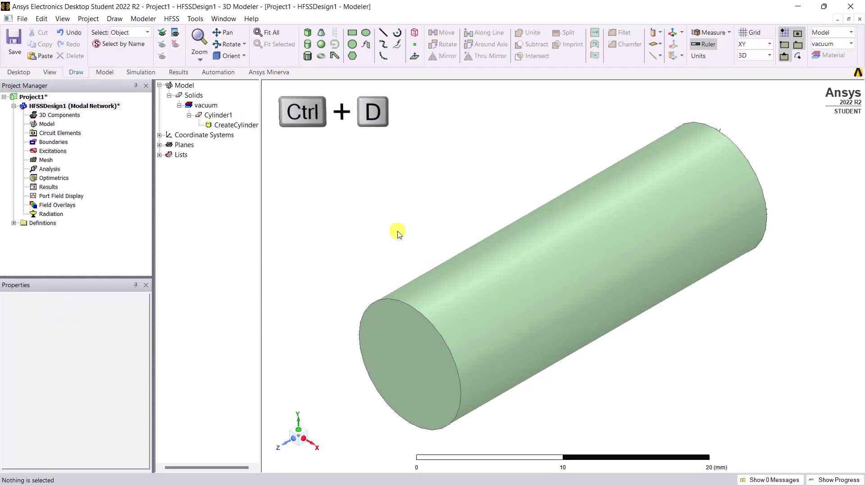
Step: Give Cylinder1 the name wg_fill, material Teflon_custom and transparency 0.8
left_click(234, 116)
double_click(234, 116)
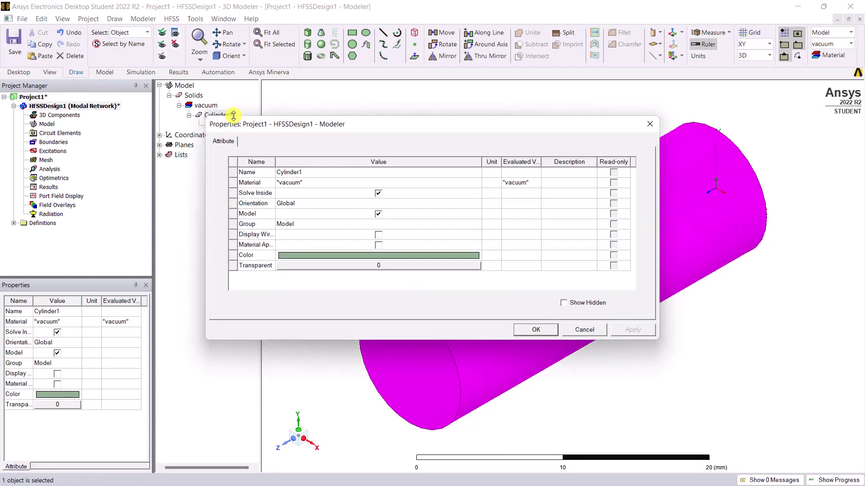
double_click(322, 172)
type("wg_fill")
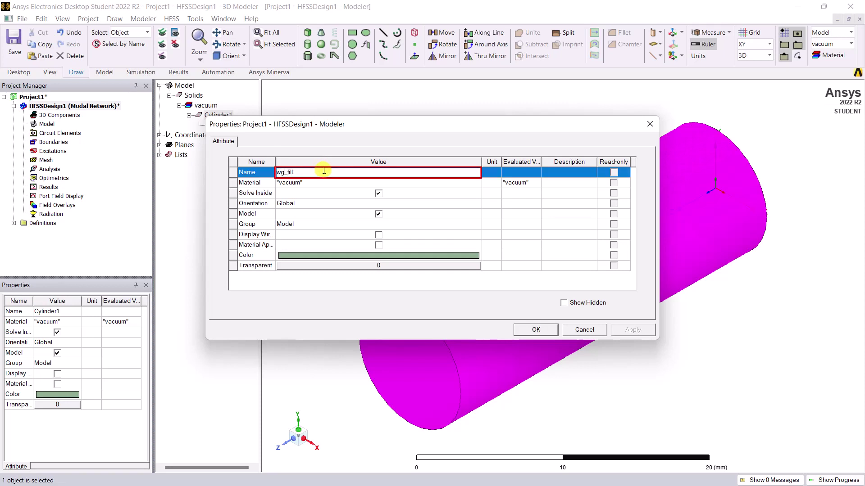
key("Return")
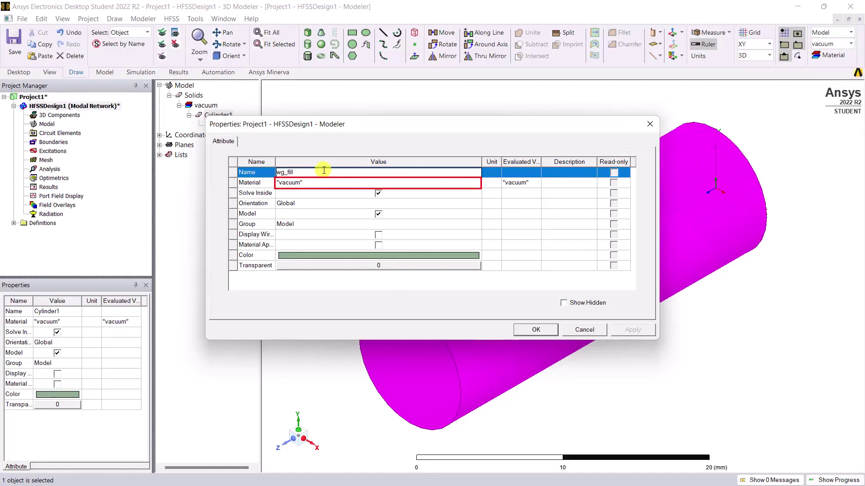
left_click(326, 184)
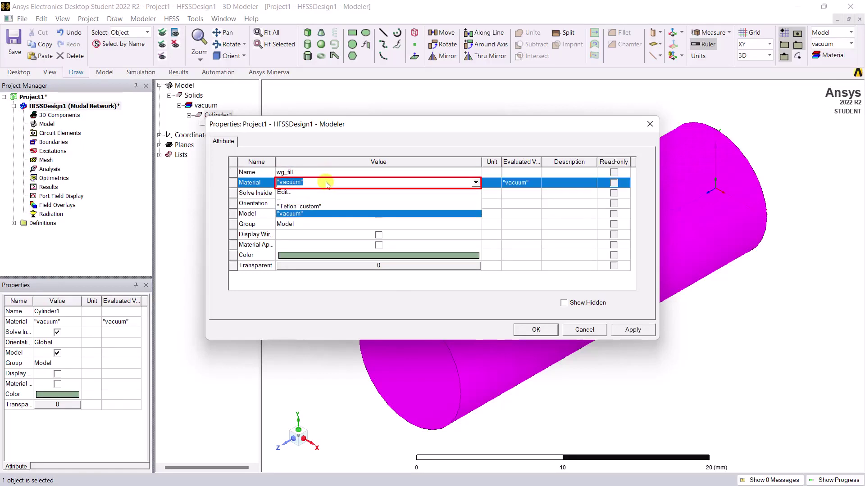
left_click(336, 206)
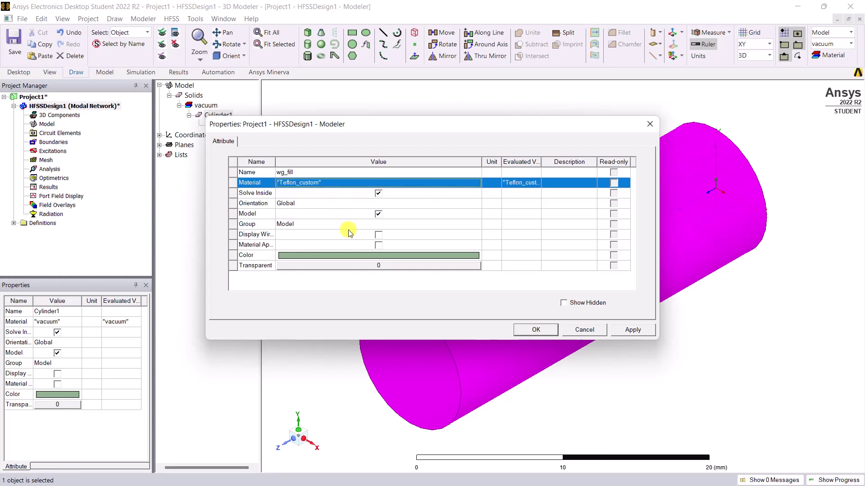
left_click(370, 268)
type("0.8")
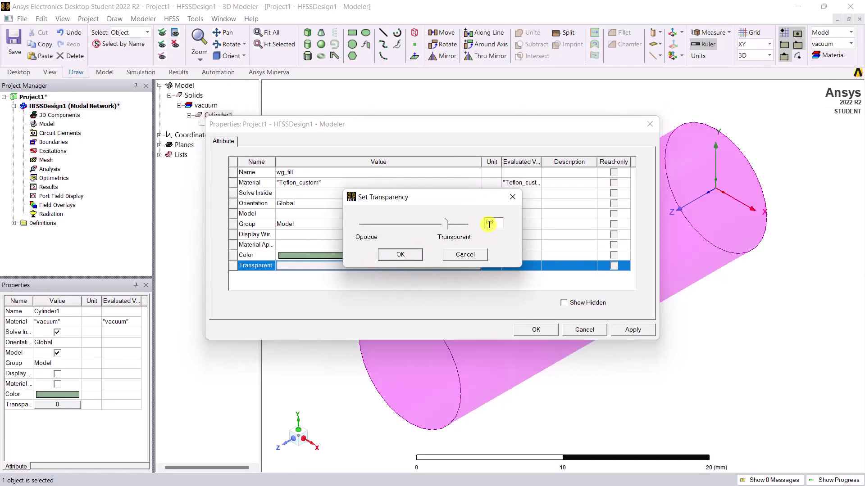
left_click(400, 254)
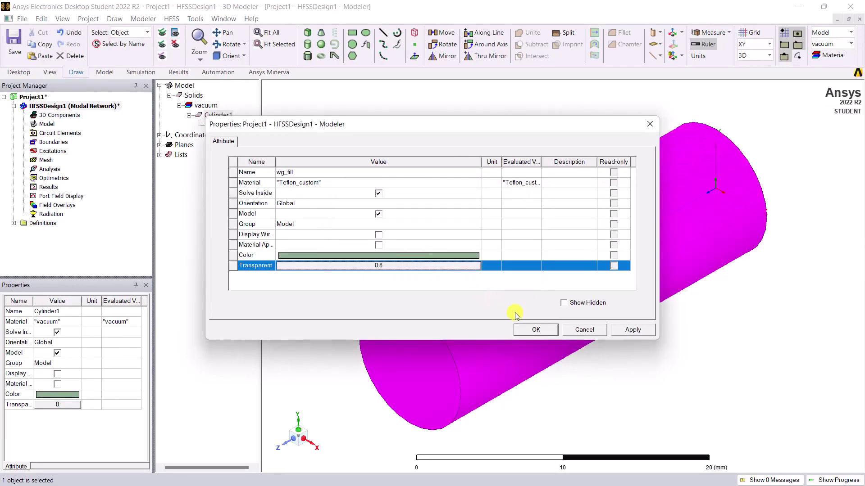
left_click(535, 330)
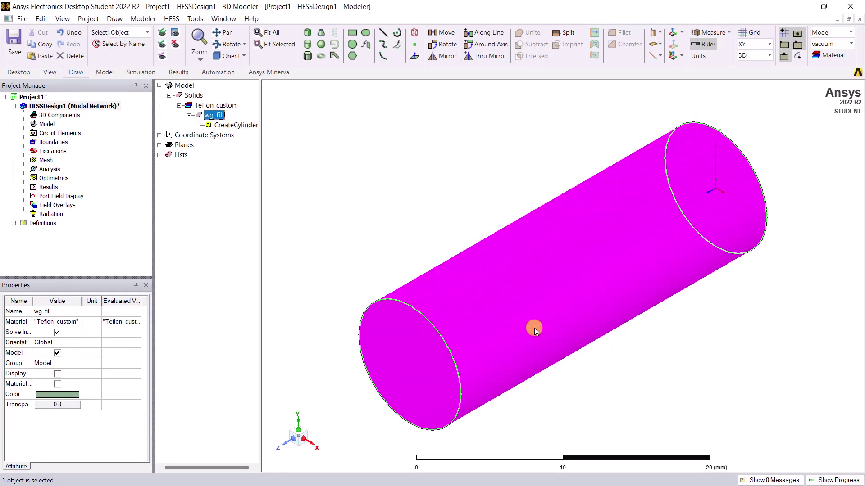
Step: Deselect the cylinder and show the Draw ribbon's selection-mode list
left_click(557, 375)
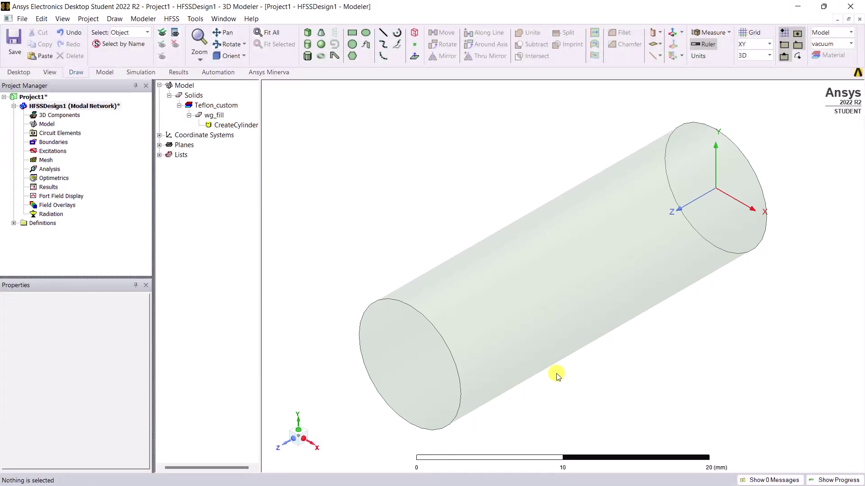
left_click(147, 32)
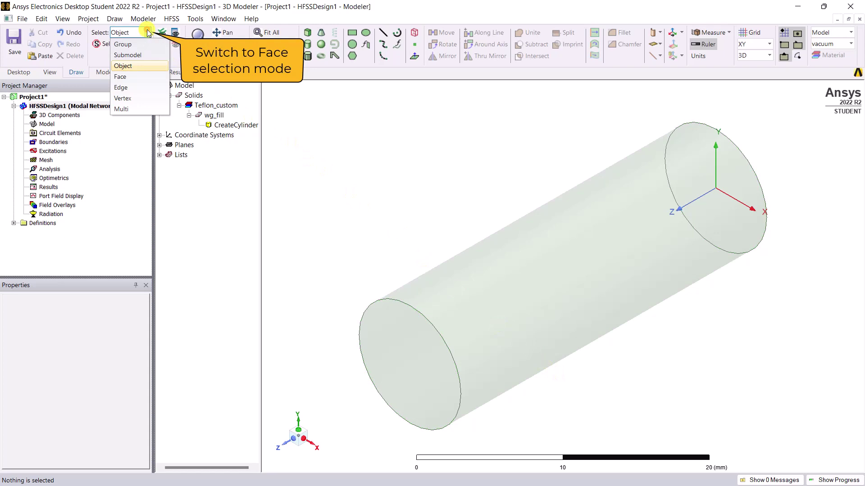
Step: Switch to face selection and make the far end face wave port 1 with 5 modes
left_click(152, 78)
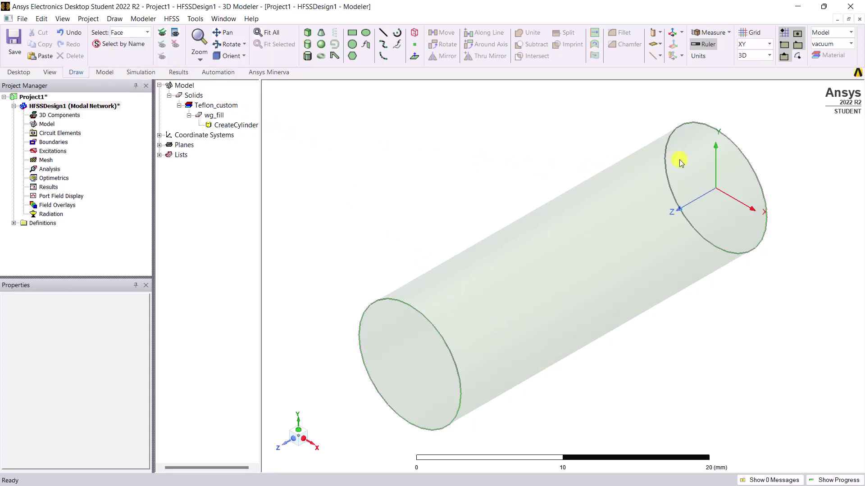
left_click(708, 174)
right_click(709, 176)
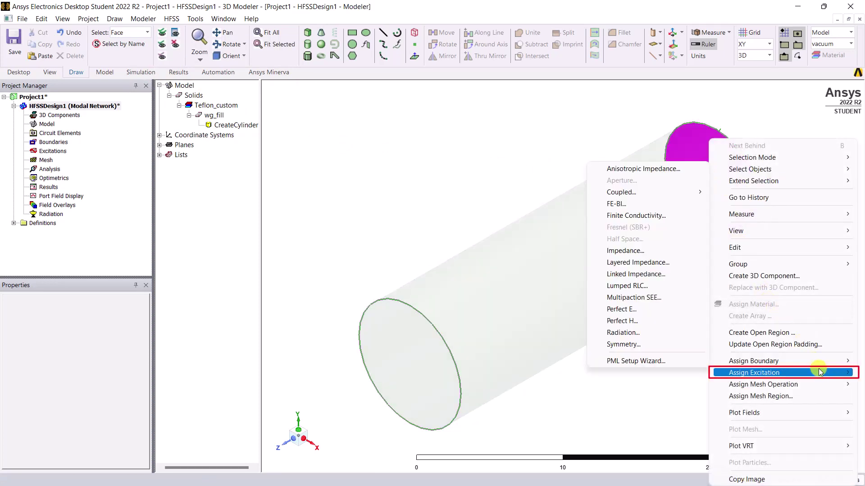
mouse_move(777, 373)
mouse_move(639, 373)
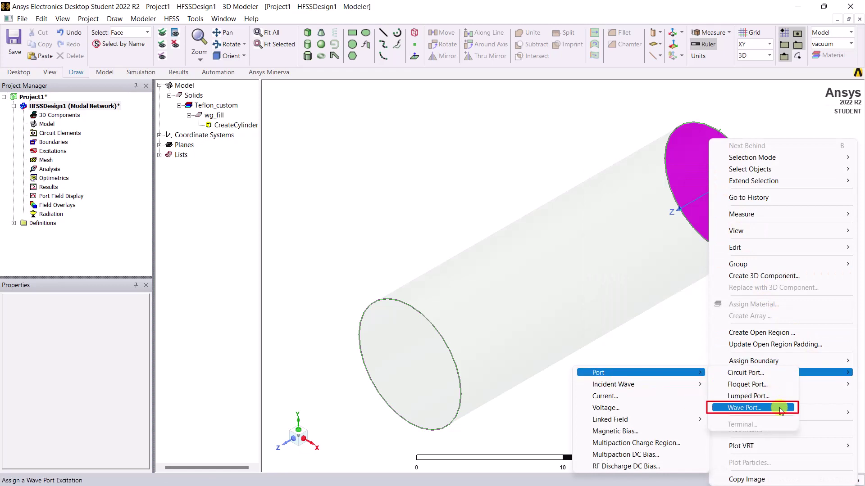
left_click(781, 408)
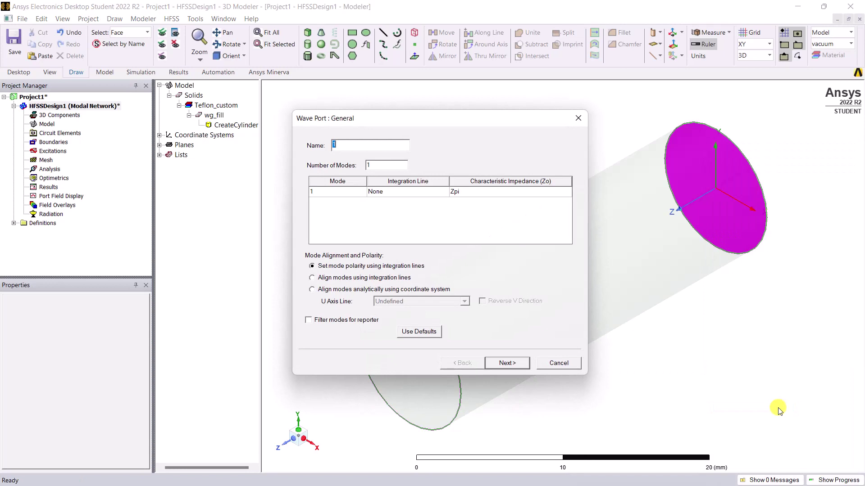
left_click(383, 166)
key("BackSpace")
type("5")
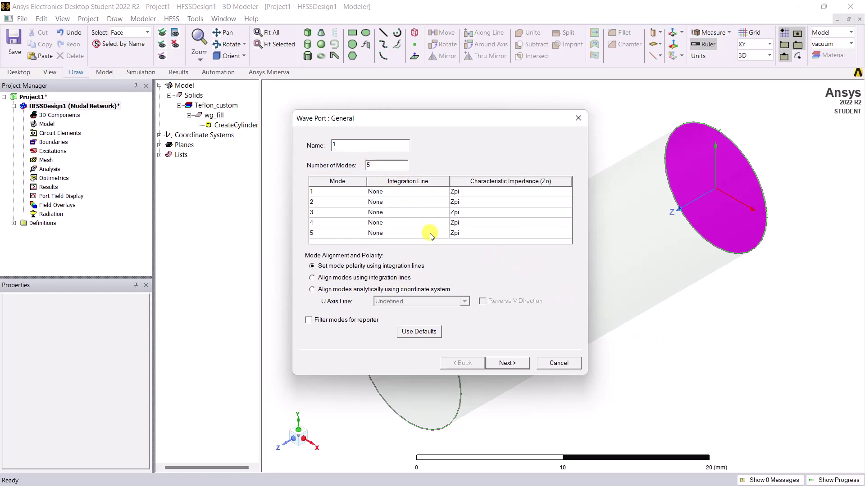
left_click(525, 363)
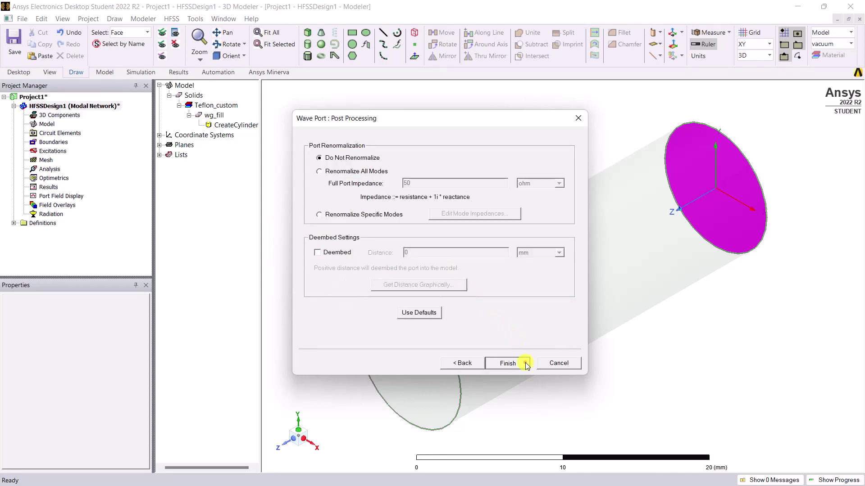
Step: Make the near end face wave port 2, entering 5 modes
left_click(423, 360)
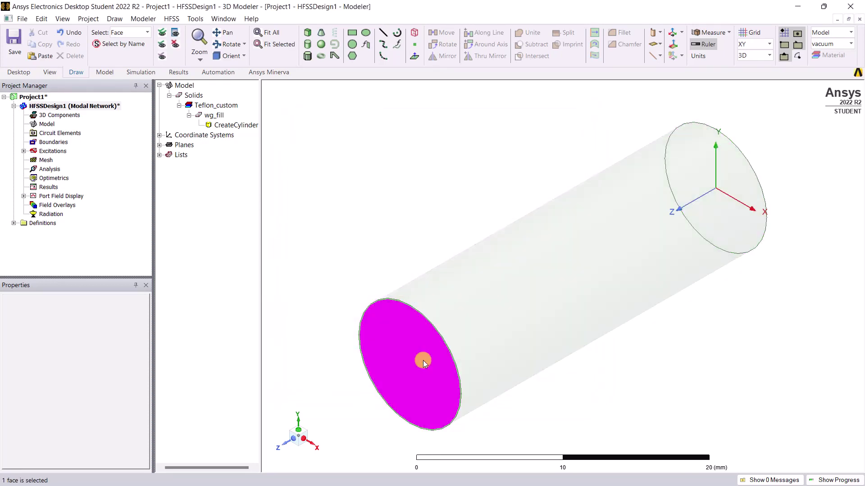
right_click(423, 360)
mouse_move(635, 247)
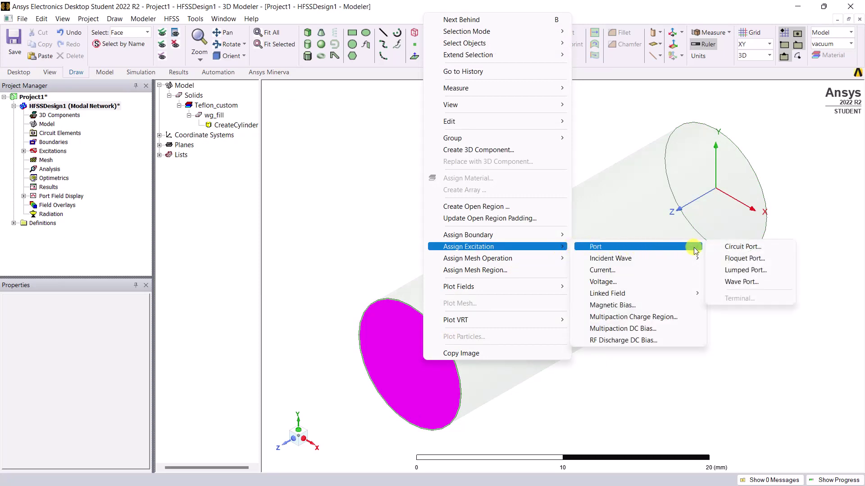
left_click(778, 284)
double_click(380, 165)
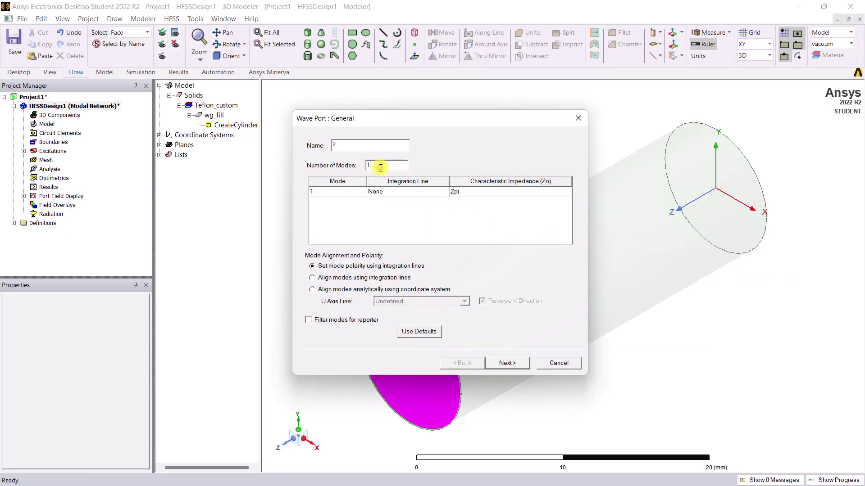
type("5")
left_click(520, 365)
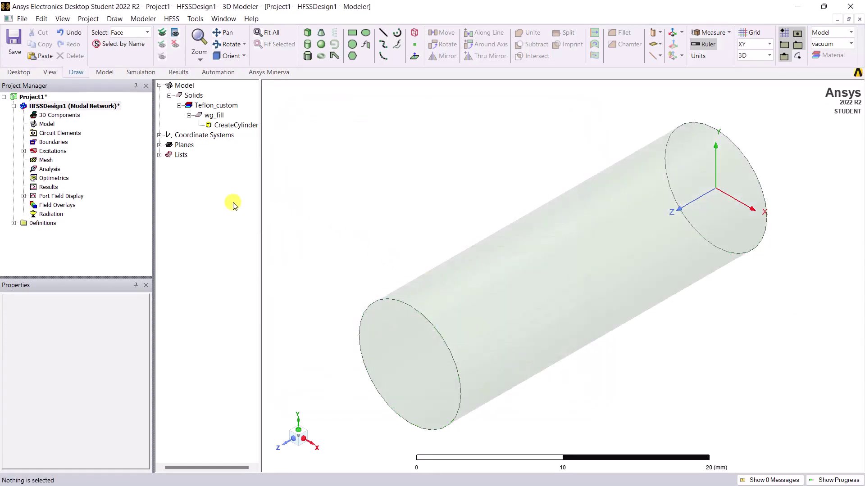
Step: Add advanced solution setup Setup1 and enter a 17 GHz solution frequency
right_click(59, 171)
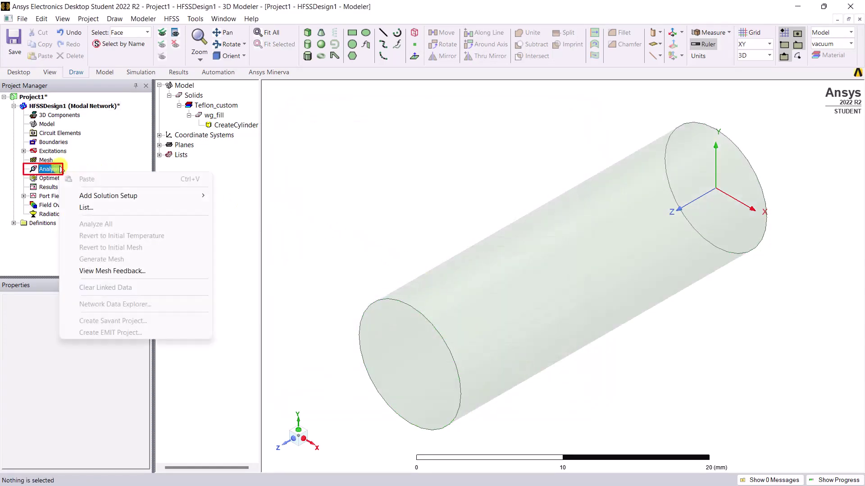
mouse_move(108, 196)
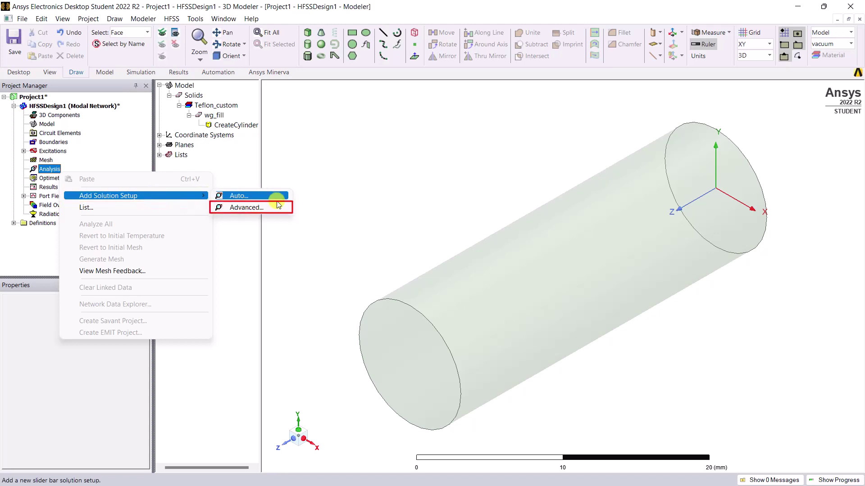
left_click(278, 208)
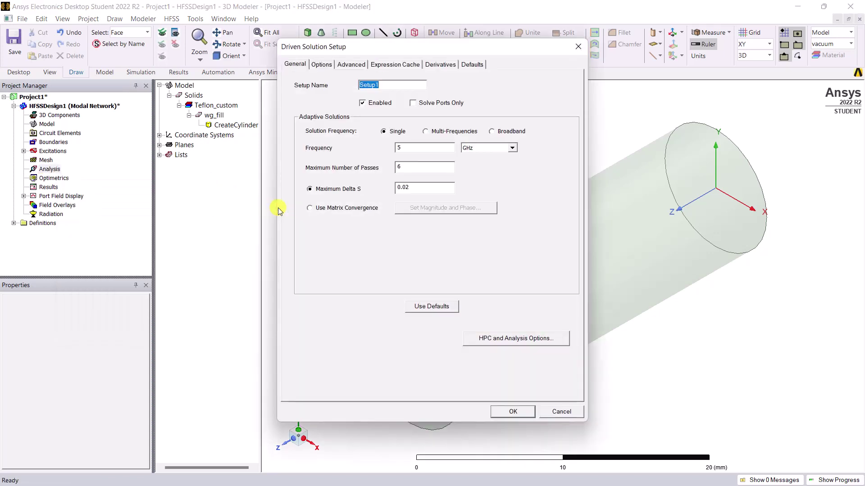
double_click(394, 148)
type("17")
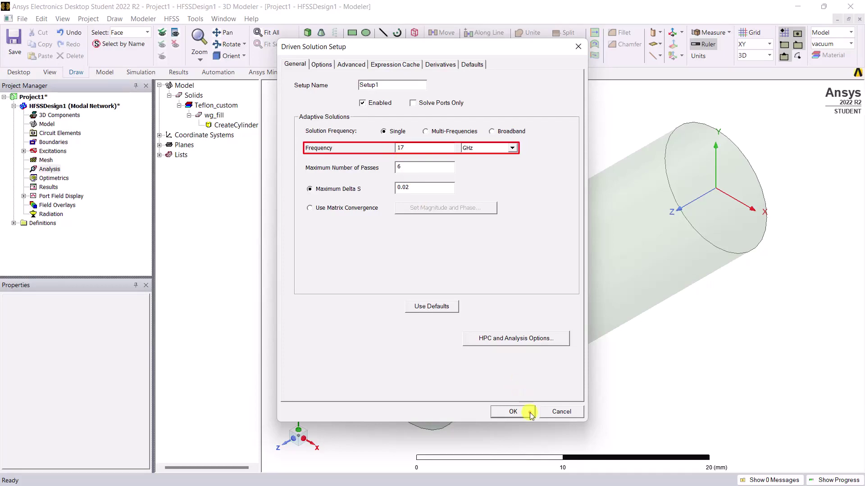
Step: Confirm Setup1 and add an interpolating 10–25 GHz, 401-point sweep that saves fields
left_click(513, 412)
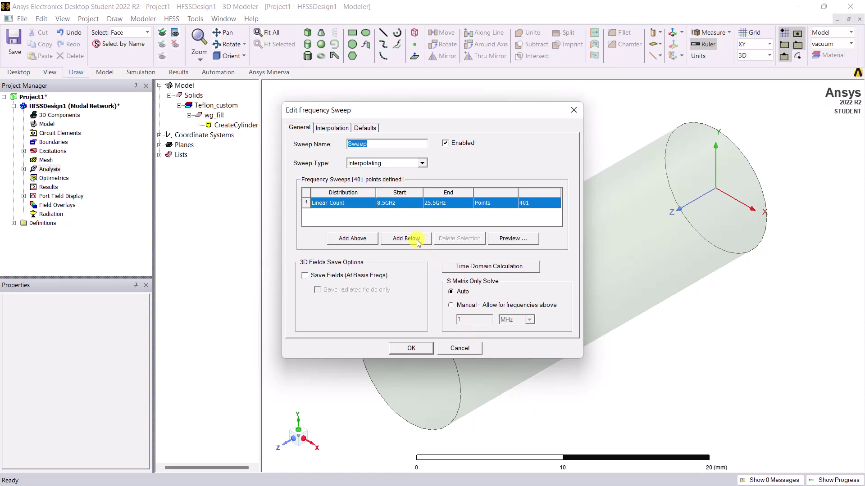
left_click(424, 163)
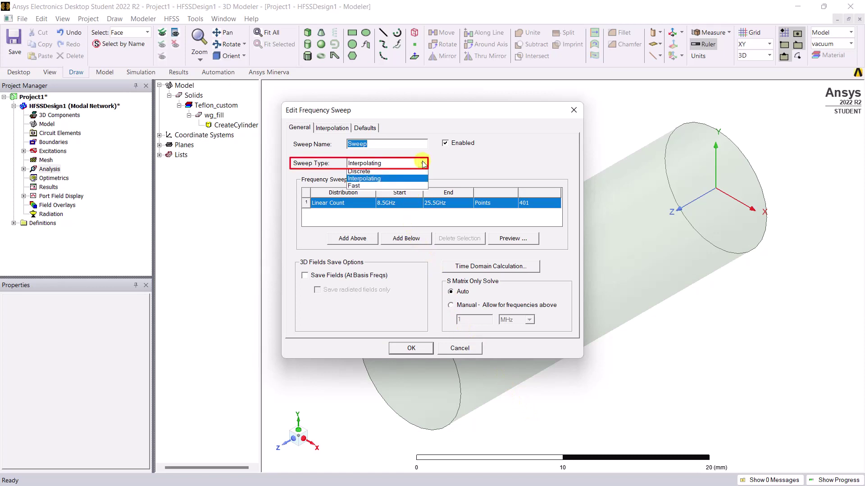
left_click(424, 163)
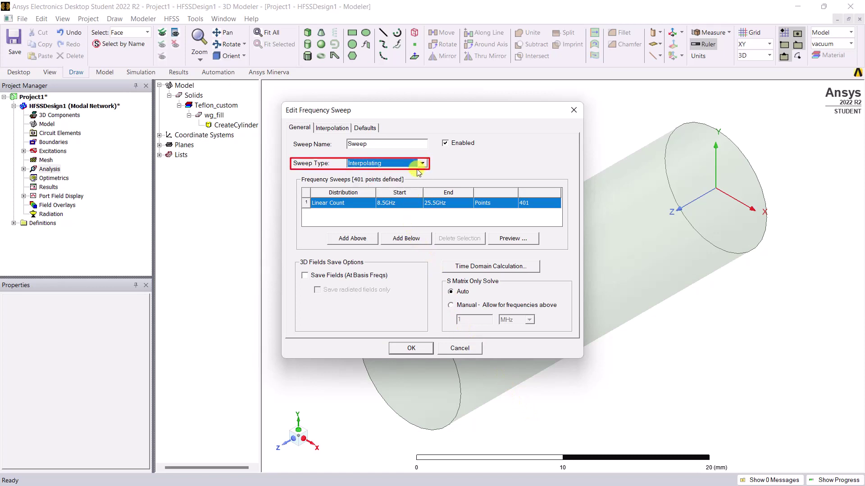
left_click(401, 203)
type("10")
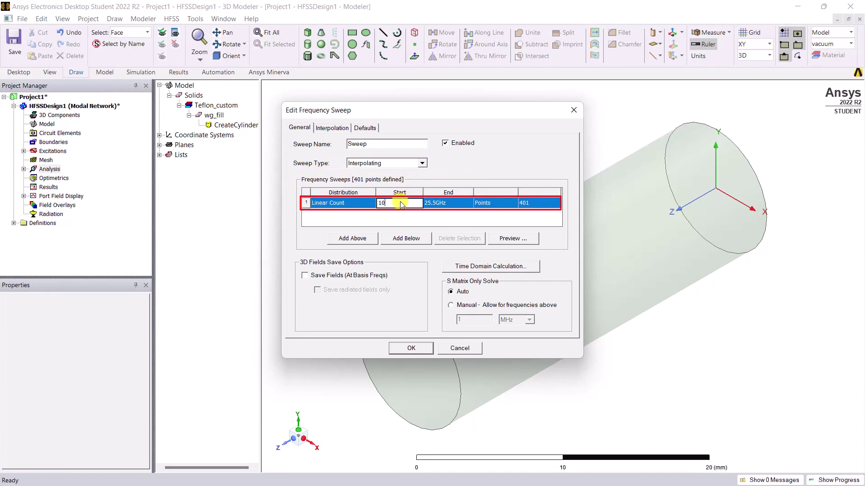
key("Tab")
type("12")
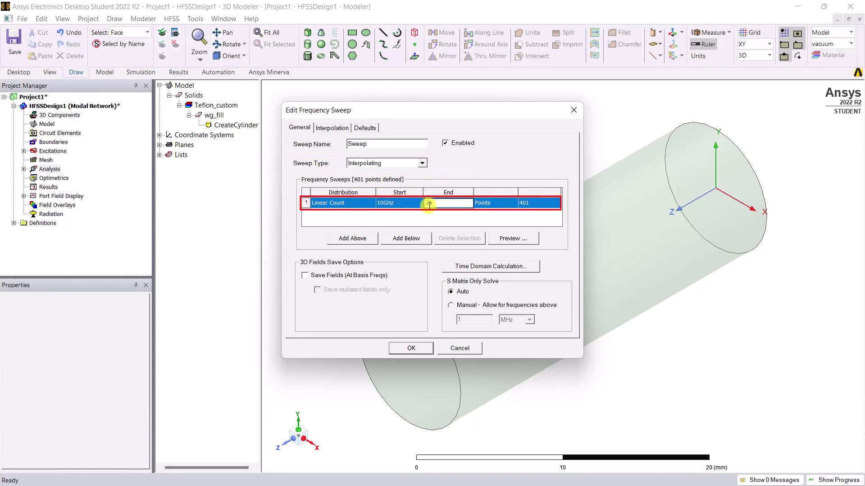
type("25GHz")
left_click(430, 215)
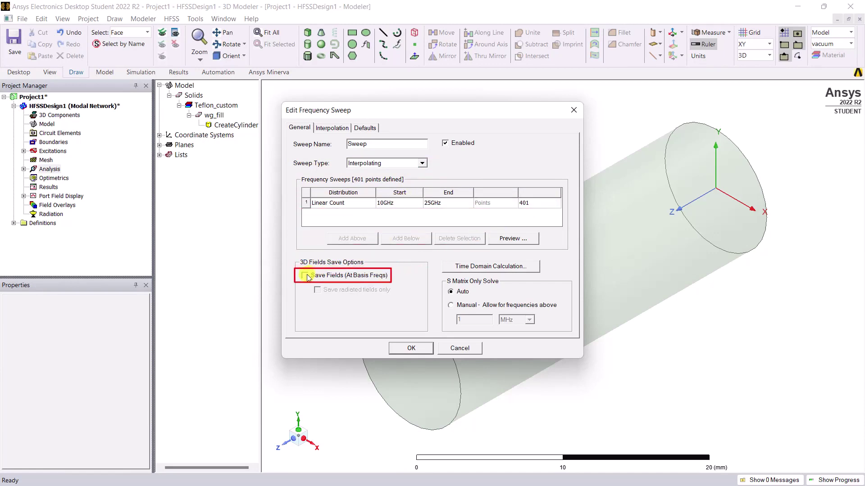
left_click(305, 276)
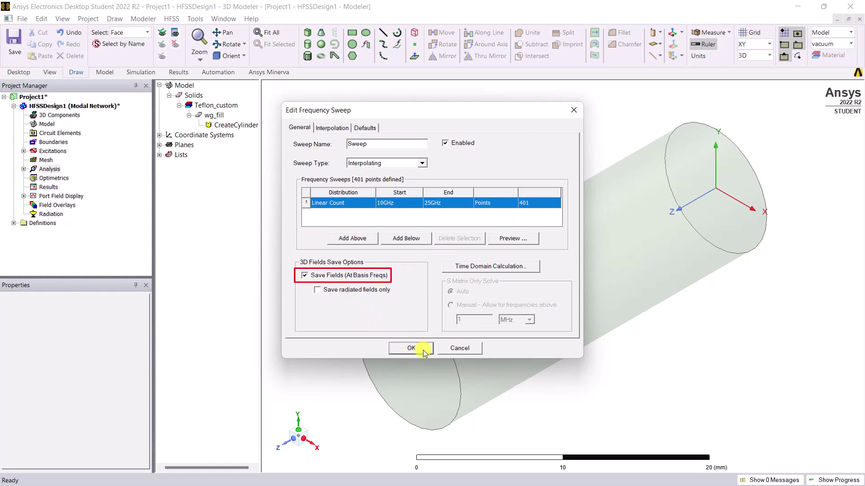
left_click(412, 348)
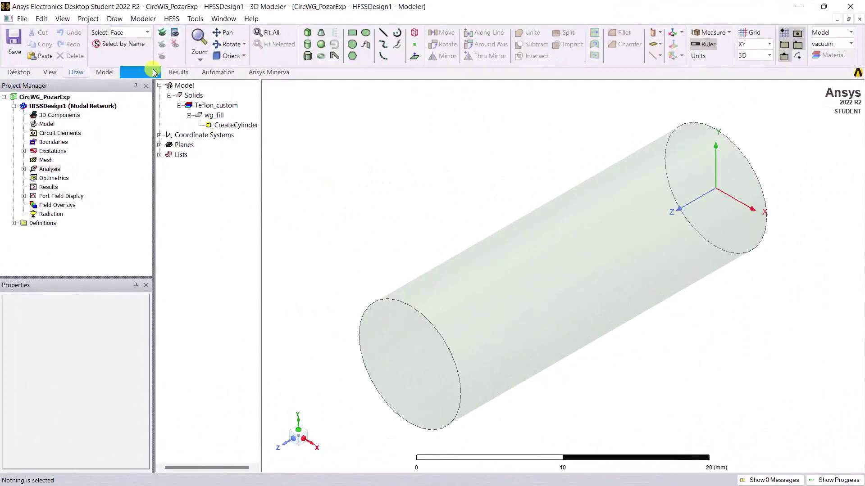
Step: Validate the design, dismiss the check results, and run Analyze All
left_click(153, 72)
left_click(248, 60)
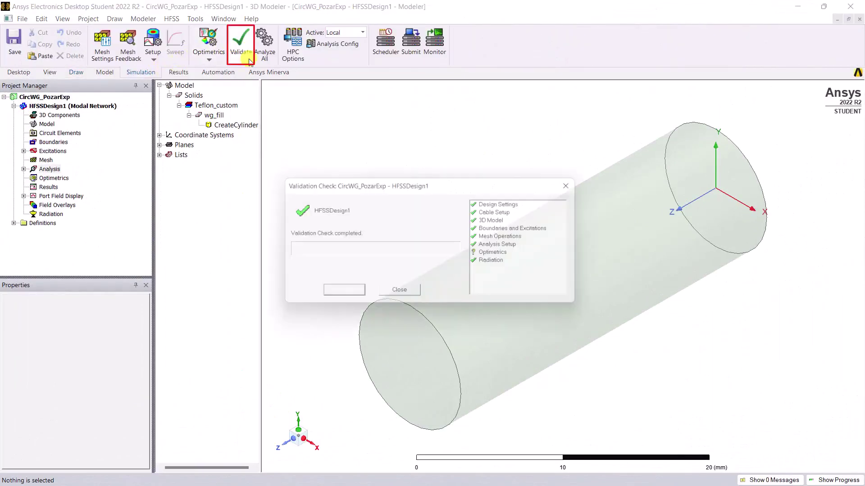
left_click(414, 293)
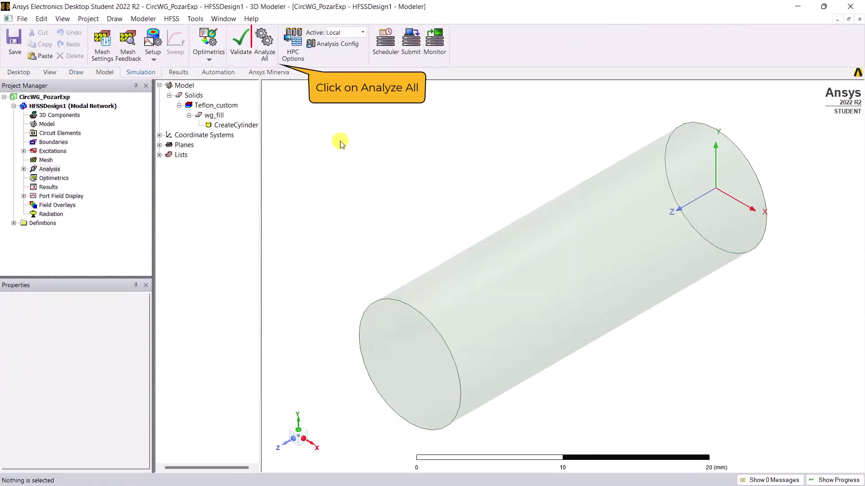
left_click(274, 63)
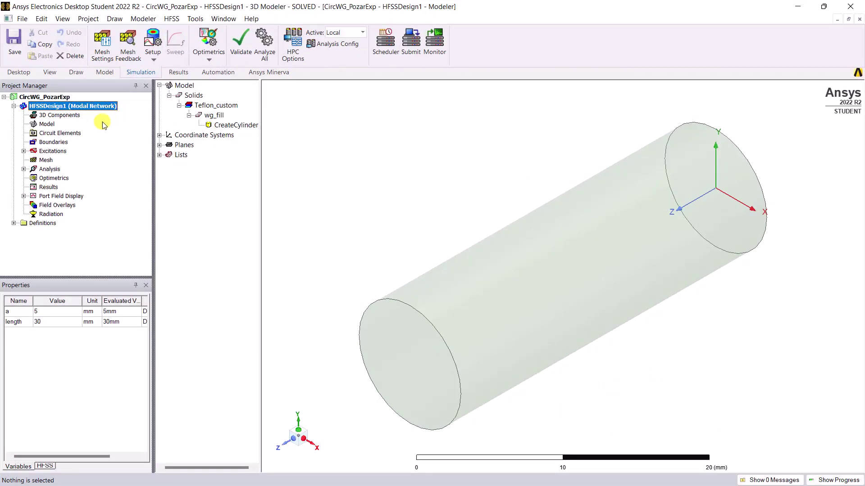
Step: Under Port Field Display, plot port 2's mode fields from Mode 1 through Mode 5
left_click(24, 197)
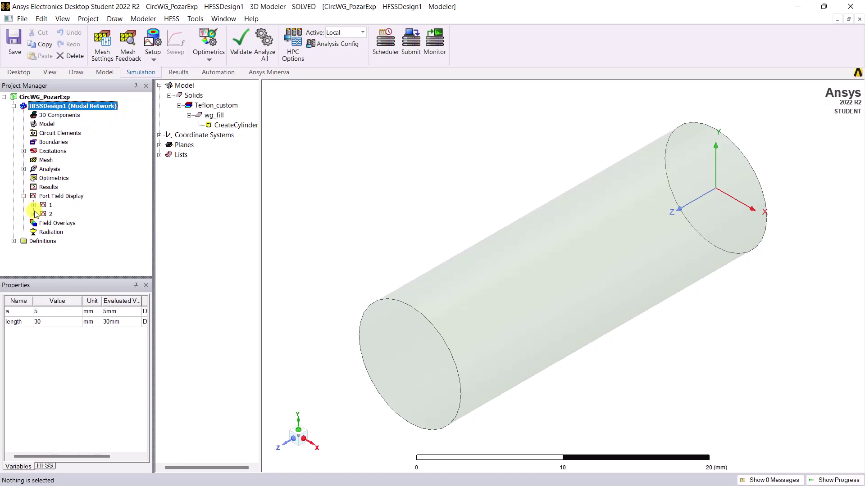
left_click(34, 214)
left_click(66, 223)
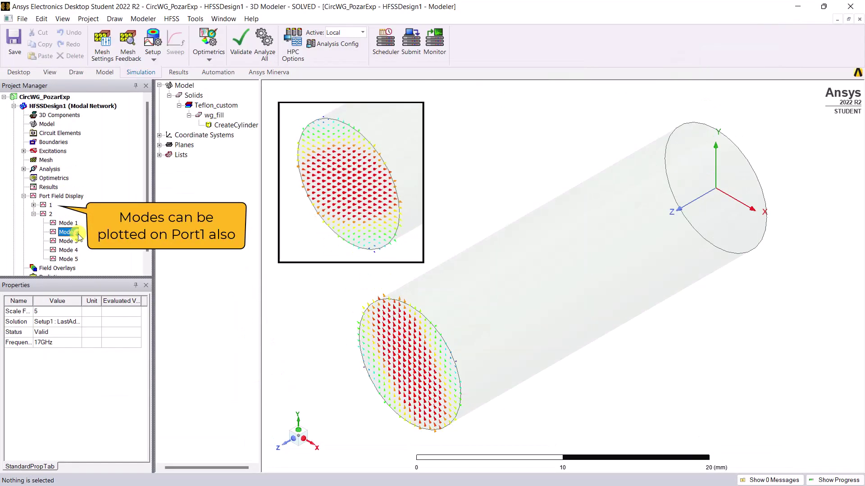
left_click(72, 232)
left_click(75, 250)
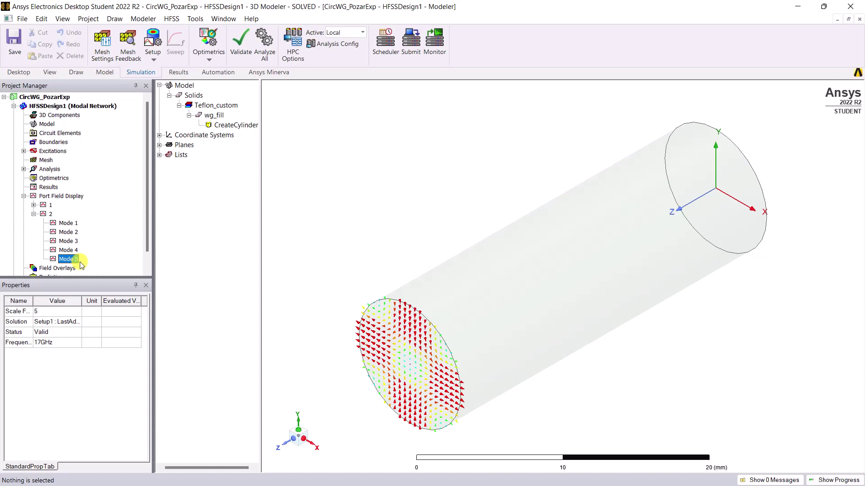
Step: Create a rectangular modal report plotting im(Gamma) for modes 1:1 through 1:5 versus frequency
left_click(54, 187)
right_click(55, 187)
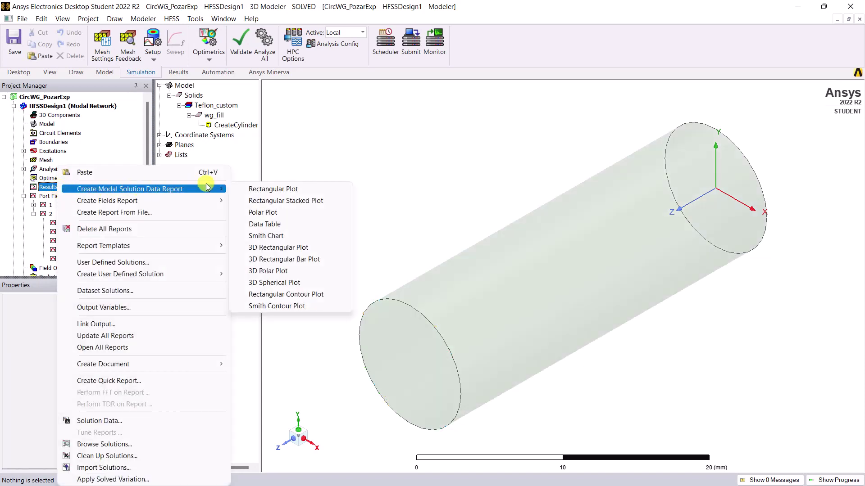
left_click(292, 189)
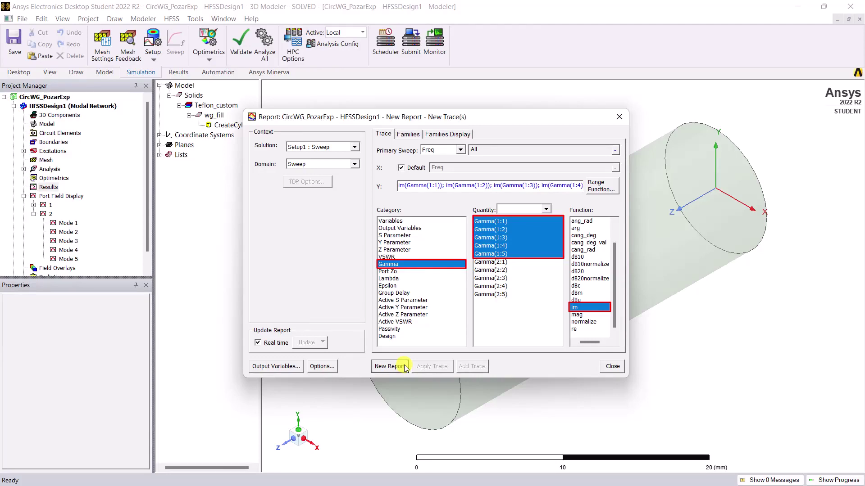
left_click(390, 367)
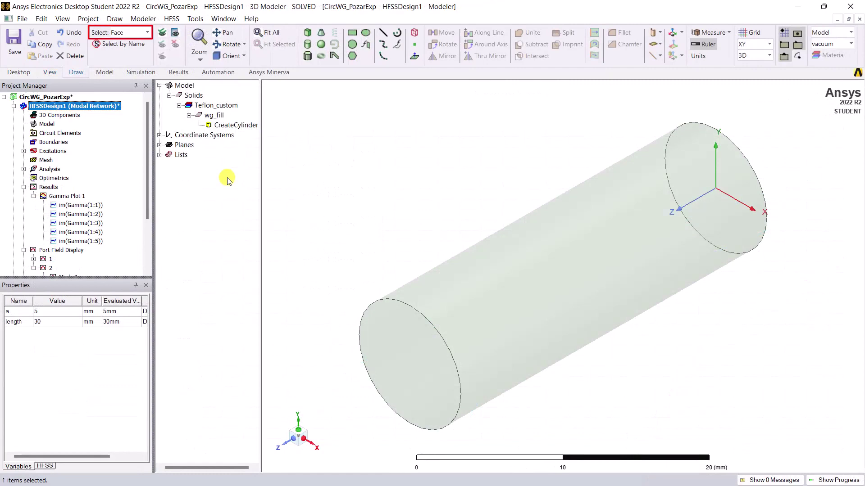
Step: Select the wg_fill cylinder as an object and start a Mag_E field plot on it
key("o")
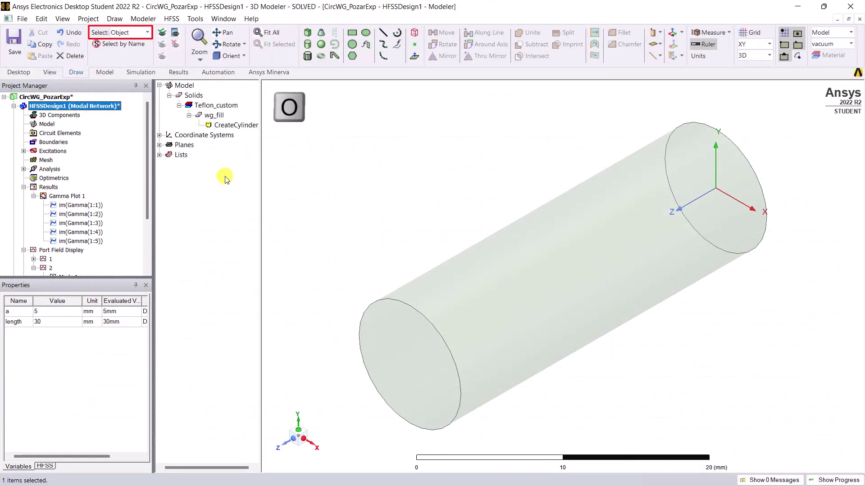
left_click(421, 287)
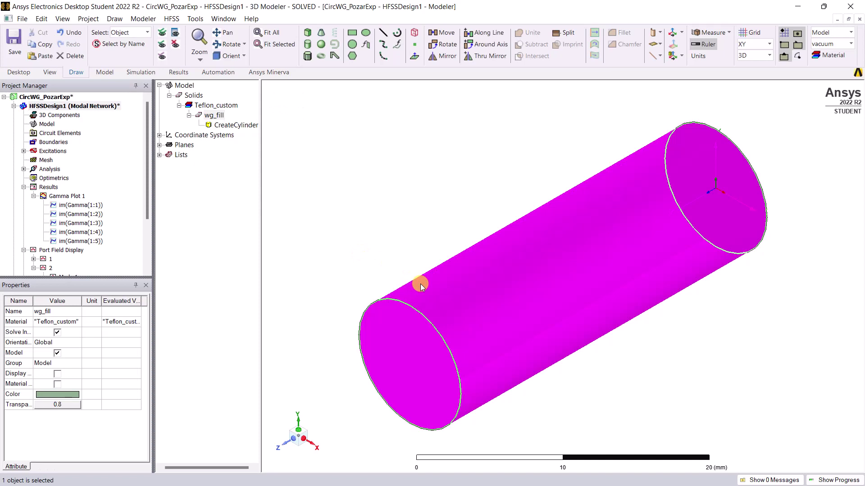
right_click(421, 287)
mouse_move(500, 413)
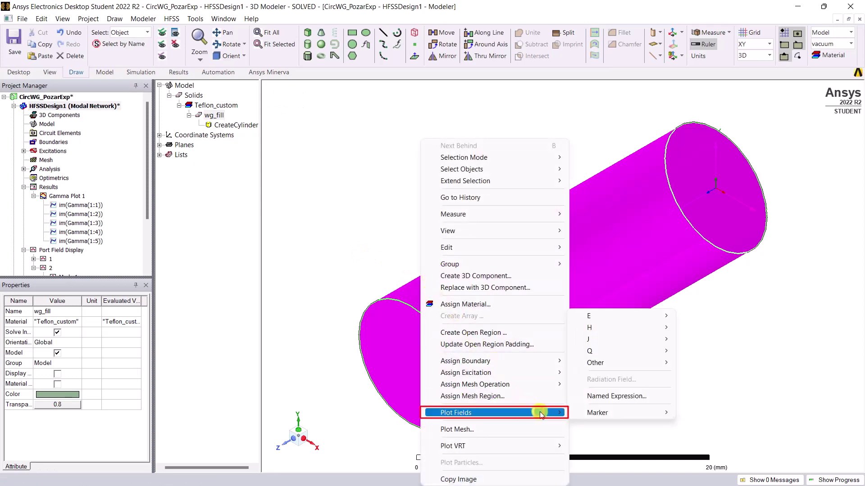
mouse_move(588, 317)
left_click(728, 318)
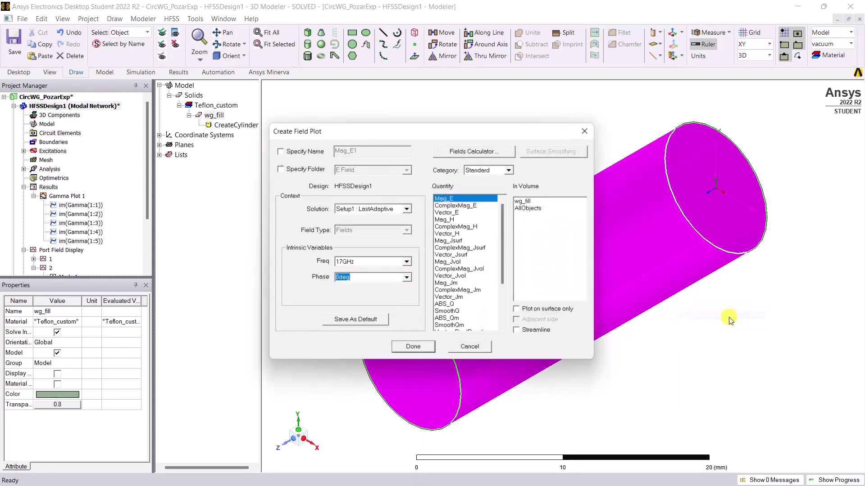
Step: Plot Mag_E from Setup1 : Sweep at 25GHz, surface only
left_click(400, 210)
left_click(401, 224)
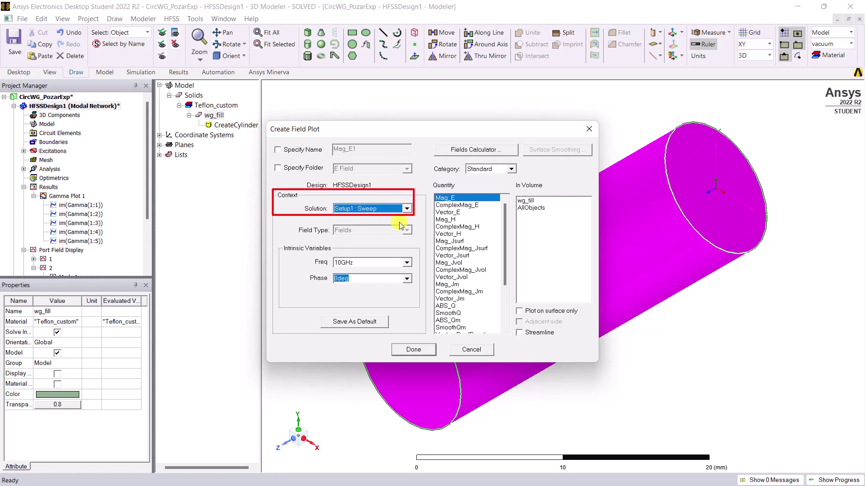
left_click(401, 266)
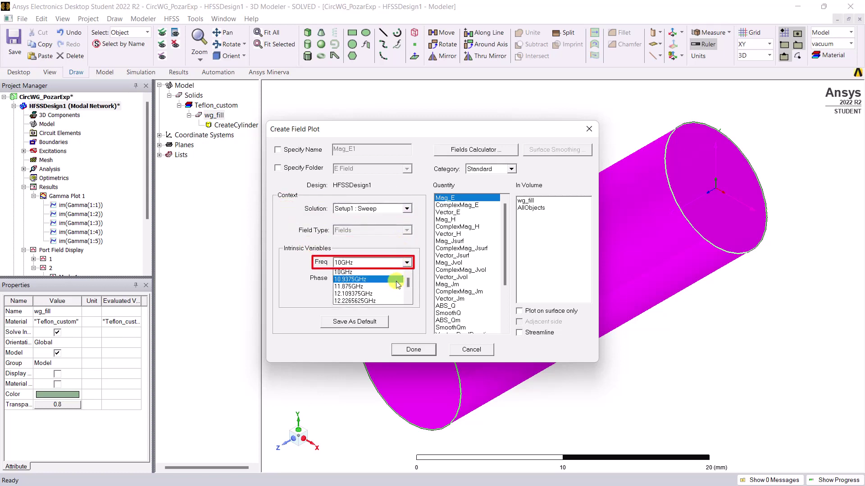
scroll(396, 284, "down", 3)
scroll(396, 284, "down", 3)
scroll(397, 285, "down", 3)
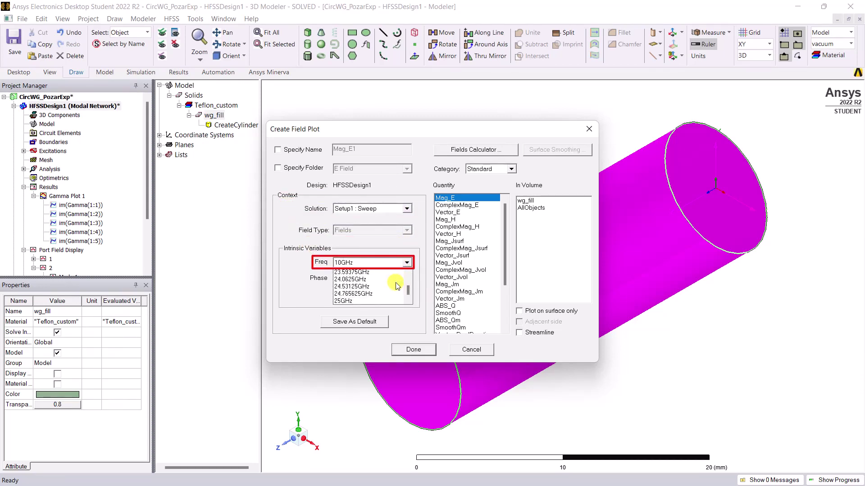
scroll(396, 289, "down", 2)
left_click(389, 299)
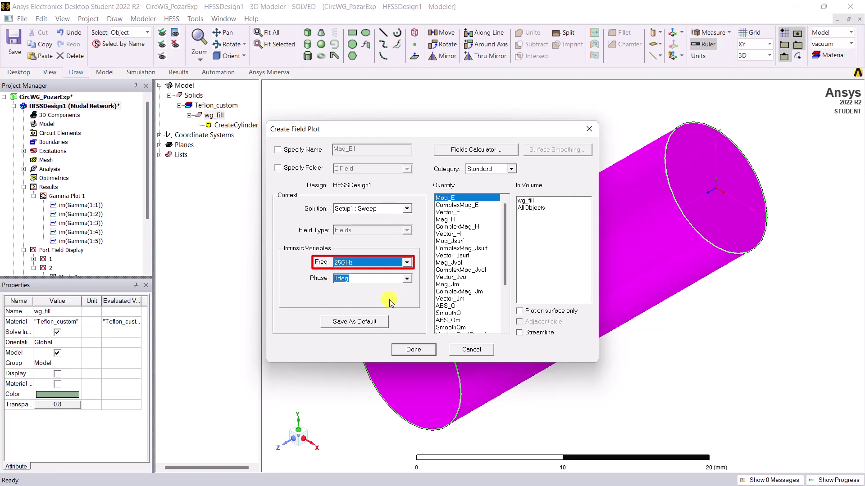
left_click(520, 312)
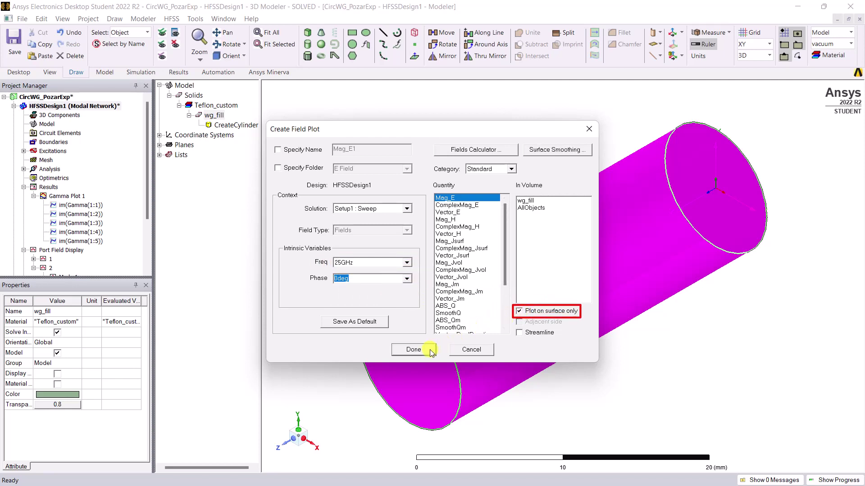
left_click(414, 350)
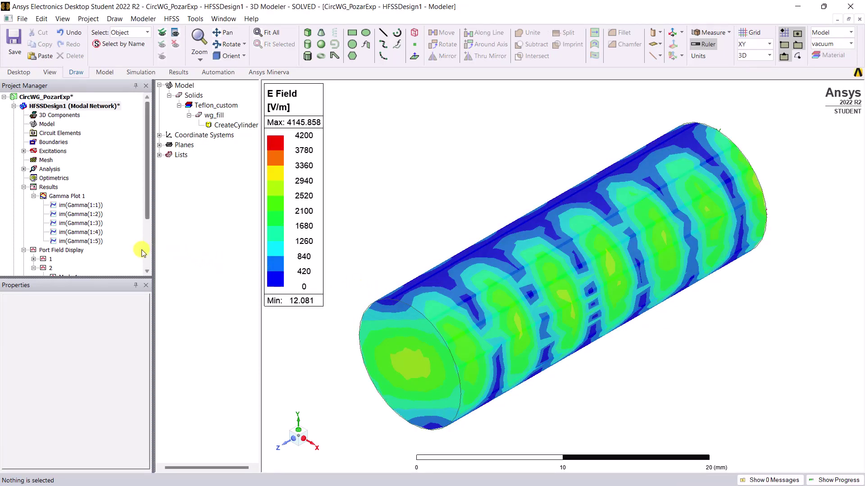
Step: Animate Mag_E1 over phase 0–170deg in 17 steps, then close the animation
scroll(134, 250, "down", 3)
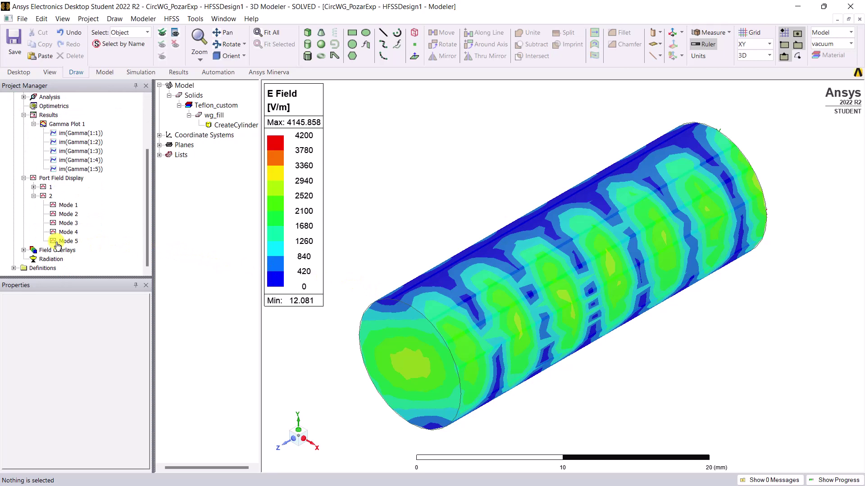
left_click(24, 250)
left_click(34, 259)
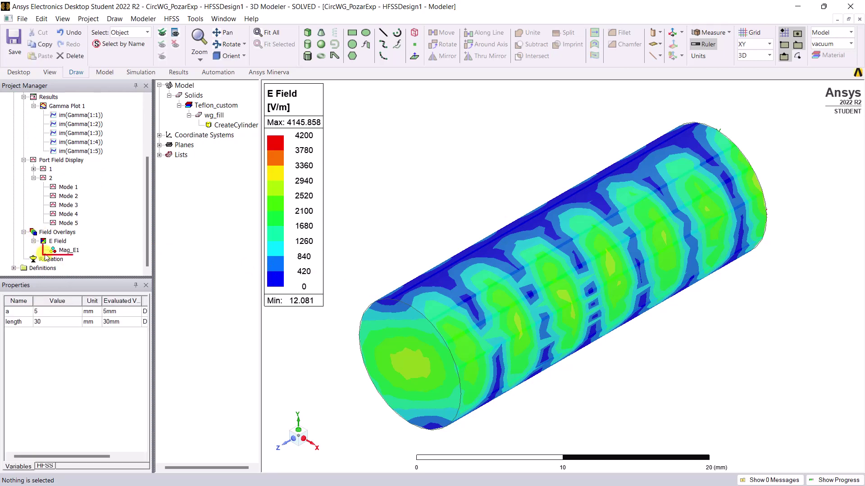
right_click(79, 251)
left_click(162, 333)
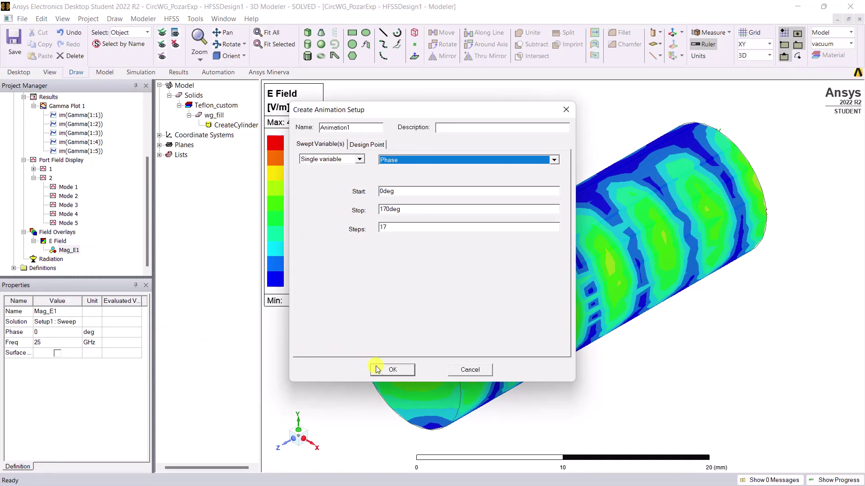
left_click(404, 370)
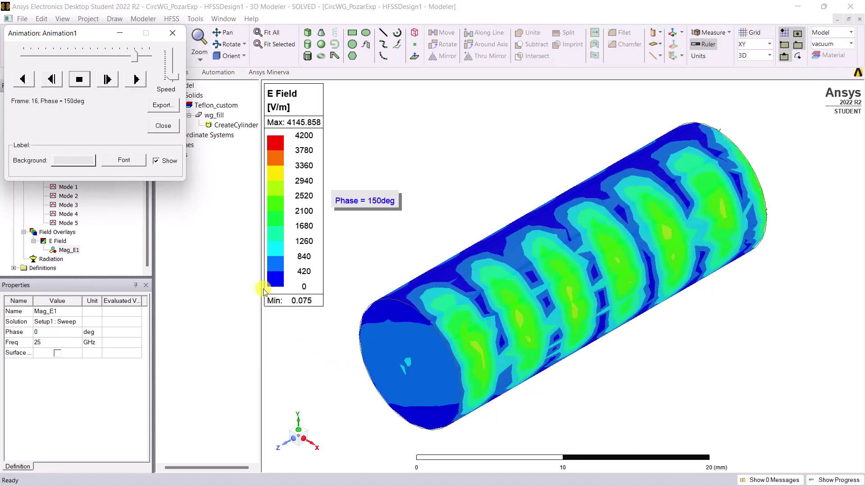
left_click(173, 33)
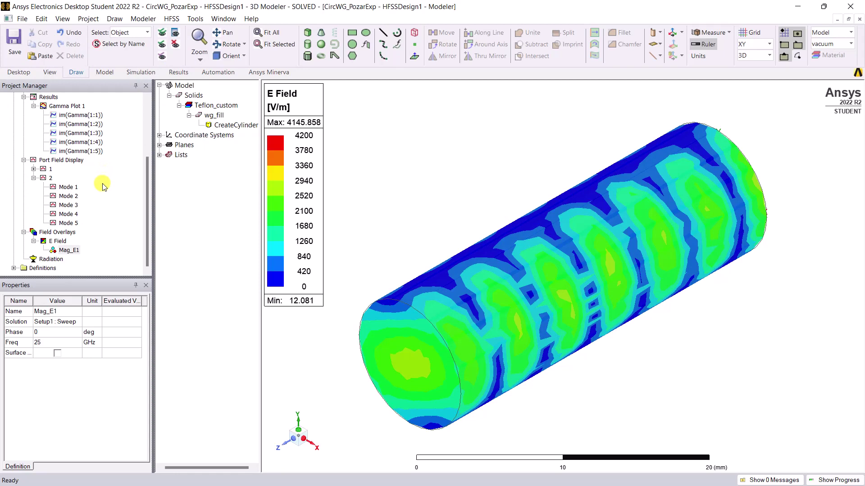
Step: Hide the Mag_E1 plot and select wg_fill's near end face for a field plot
right_click(79, 249)
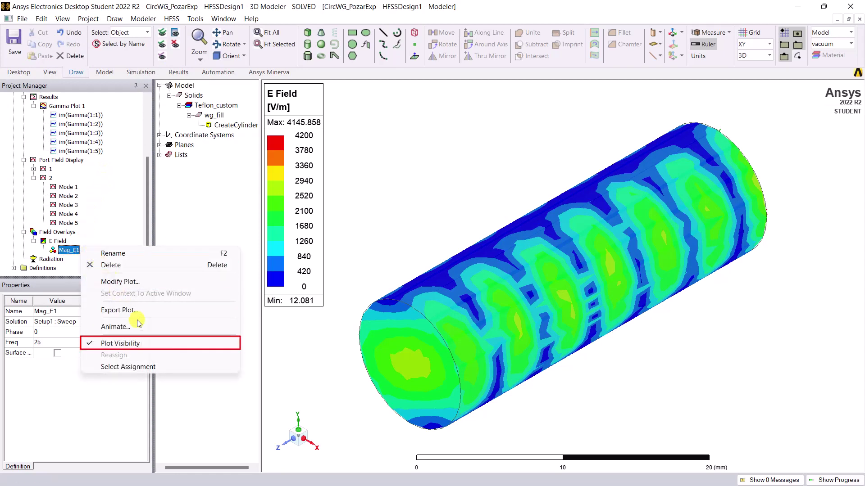
left_click(154, 343)
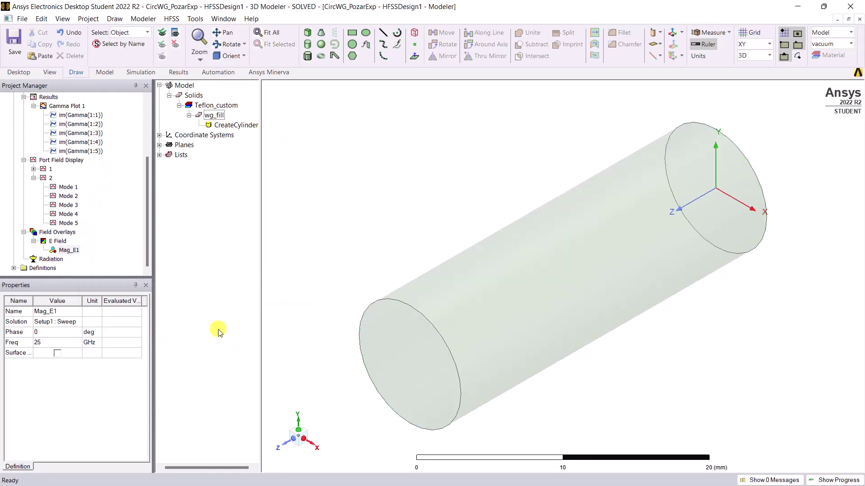
left_click(396, 353)
right_click(397, 354)
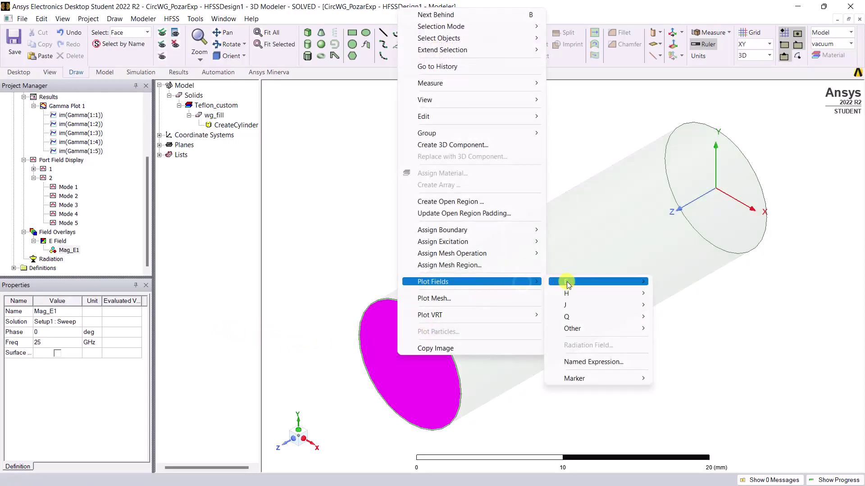
Step: Create a Vector_E field plot on wg_fill's near end face
left_click(724, 307)
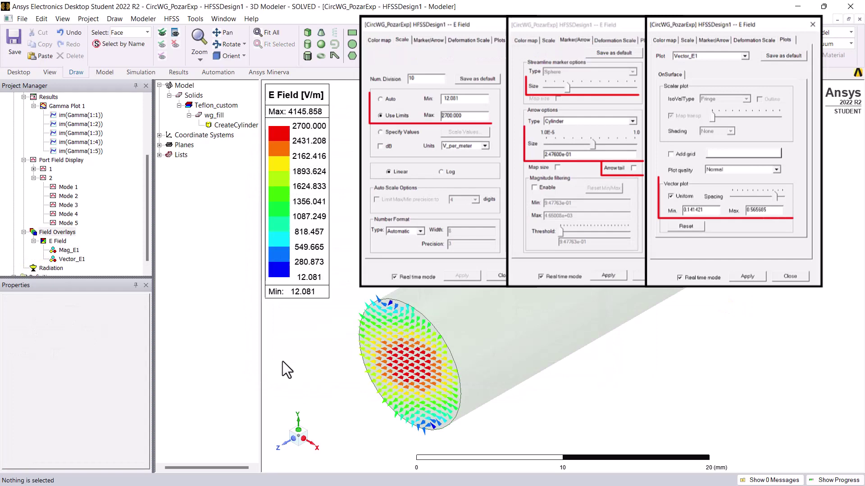